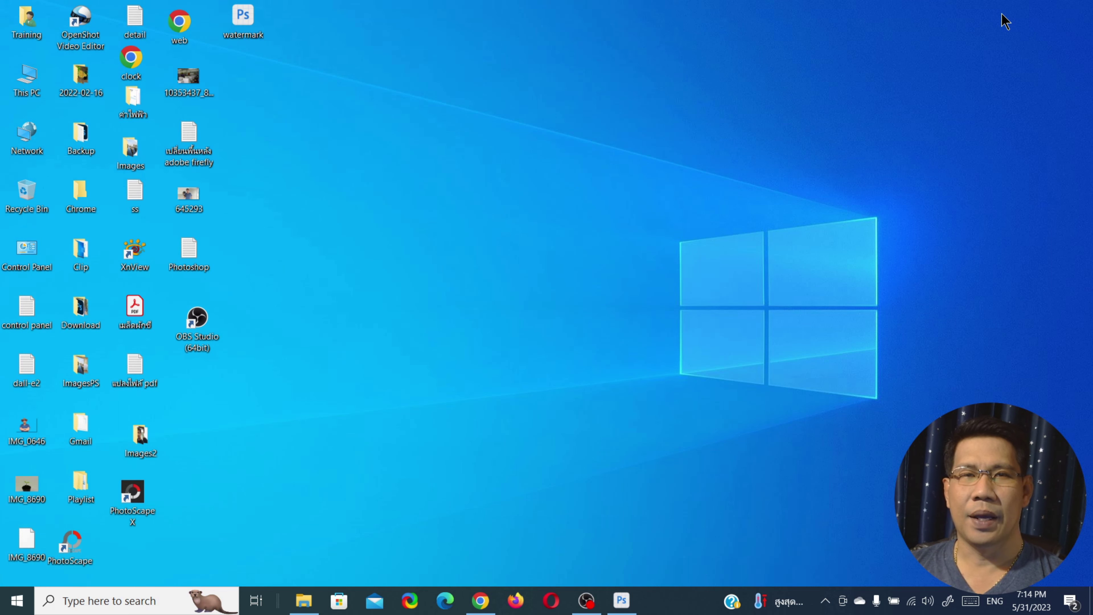
Bring the watermarked teacup photo to the front and activate the Lasso tool group.
click(622, 601)
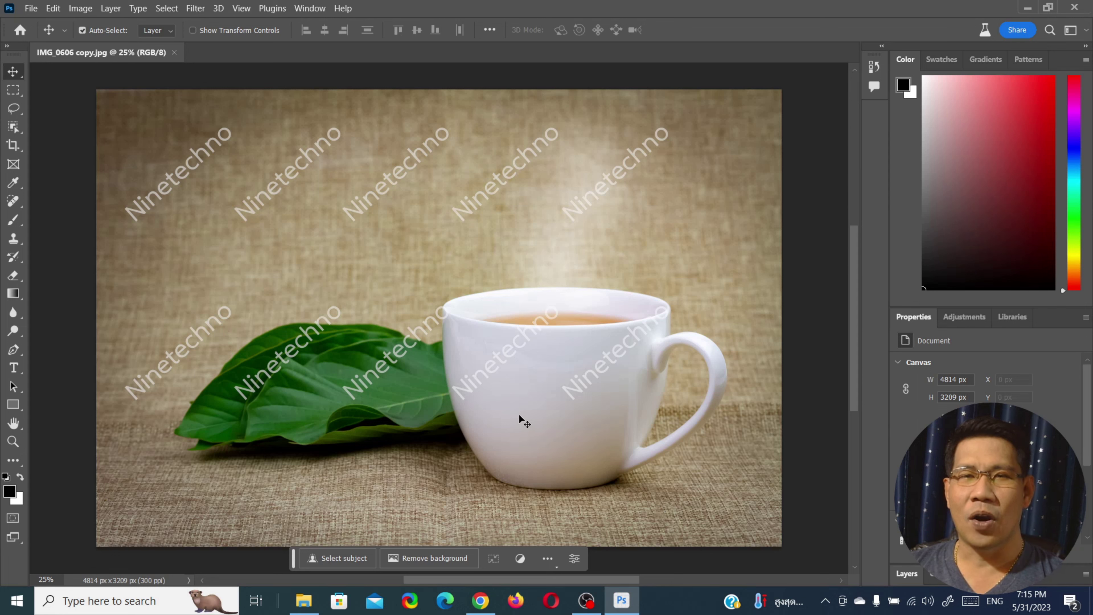
click(15, 127)
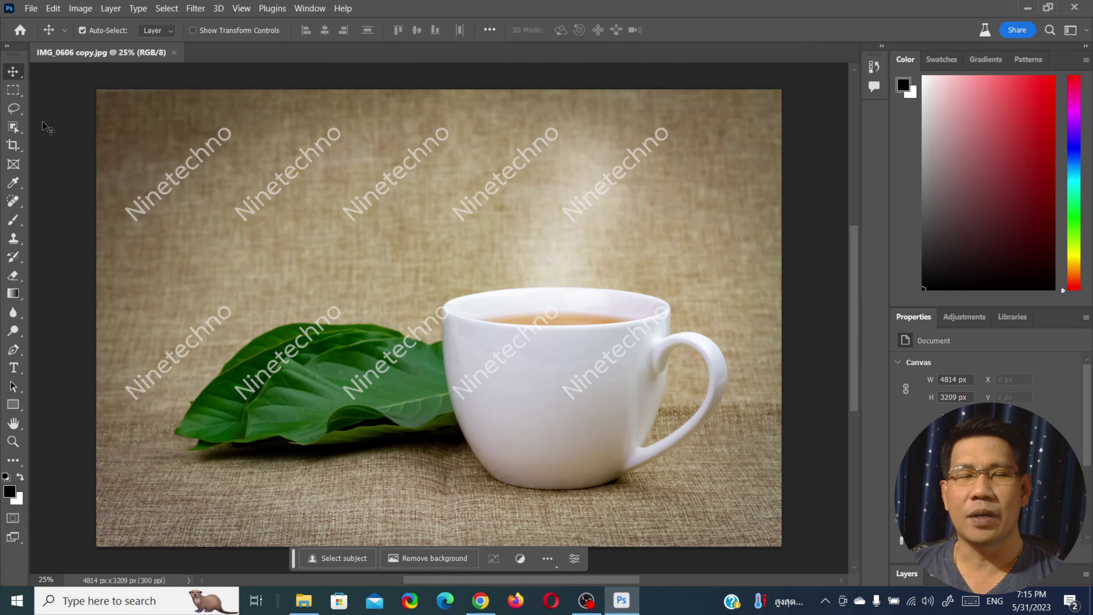
click(13, 108)
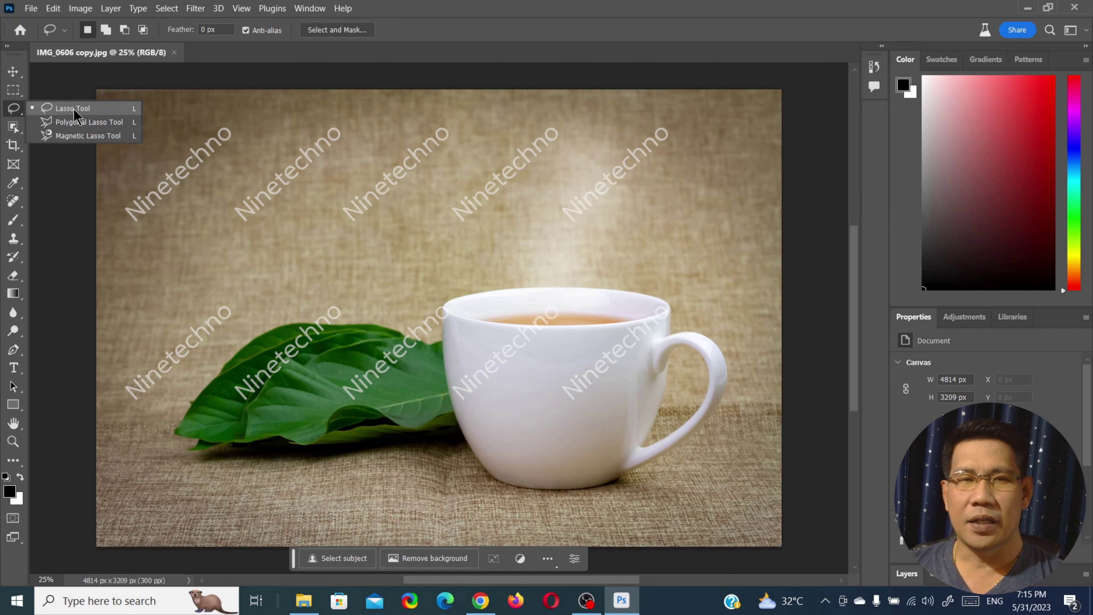
Switch to the plain Lasso Tool and loosely outline the top-left Ninetechno watermark.
click(74, 109)
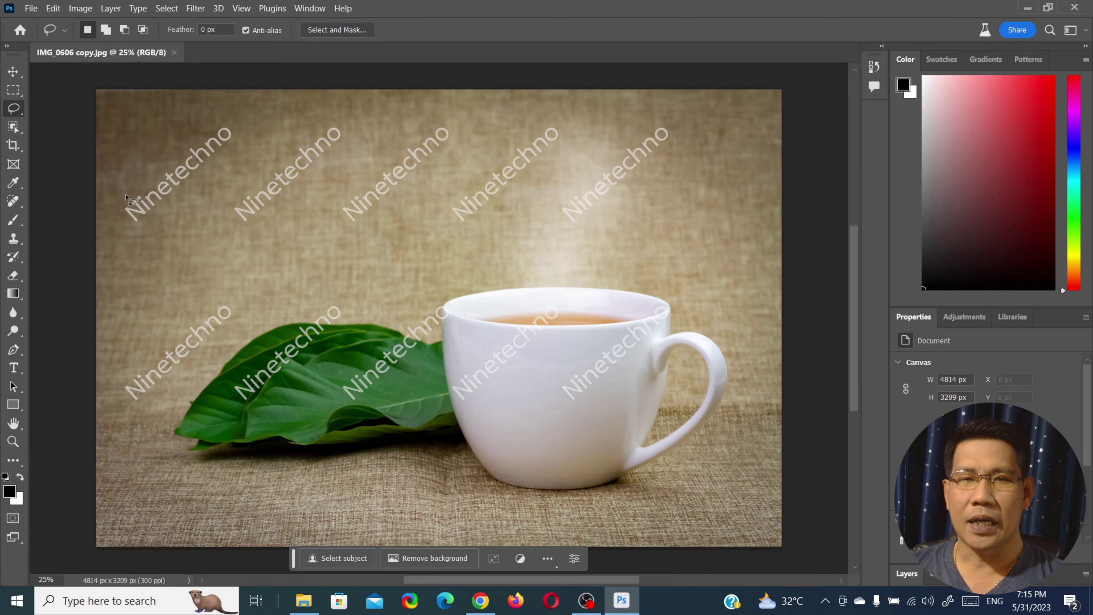
mouse_move(126, 195)
mouse_down()
mouse_move(181, 137)
mouse_move(233, 171)
mouse_move(117, 242)
mouse_move(114, 207)
mouse_move(128, 194)
mouse_up()
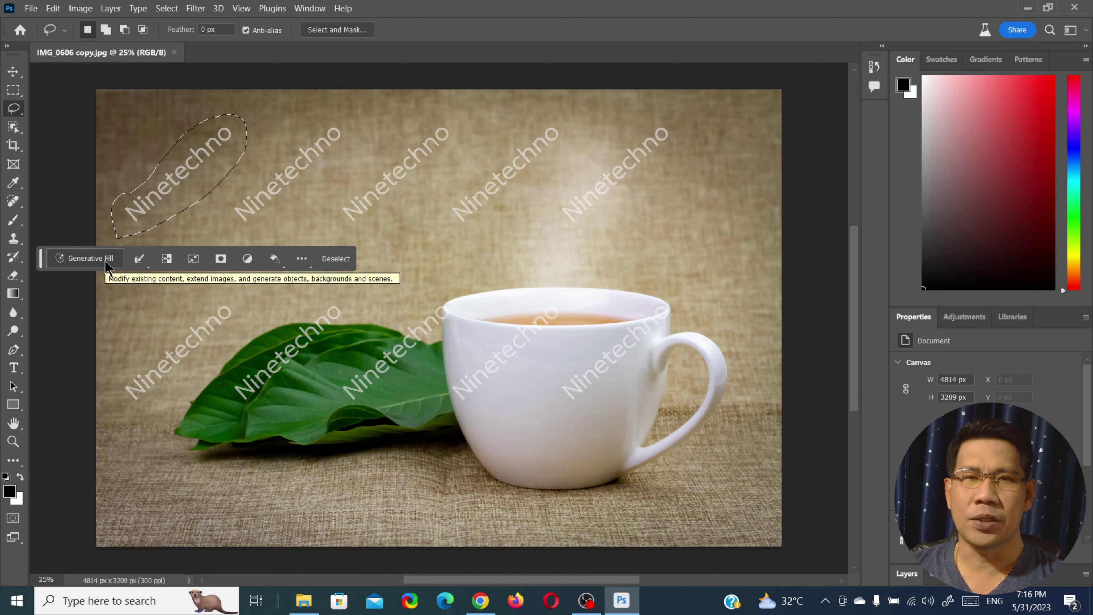
Start a Generative Fill on the top-left watermark selection with the prompt 'Remove'.
click(92, 259)
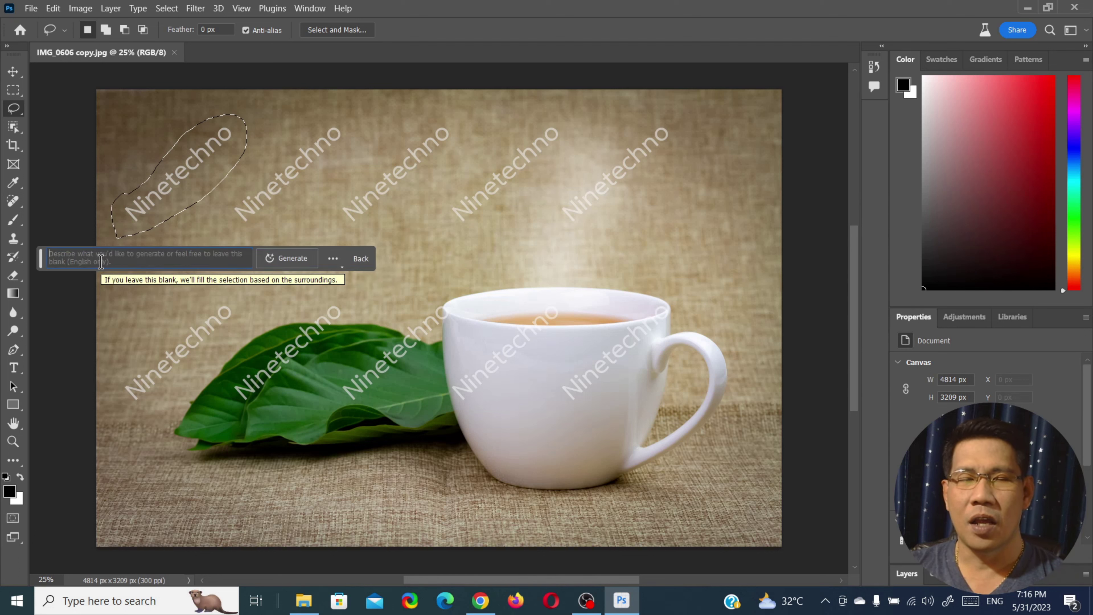
text(R)
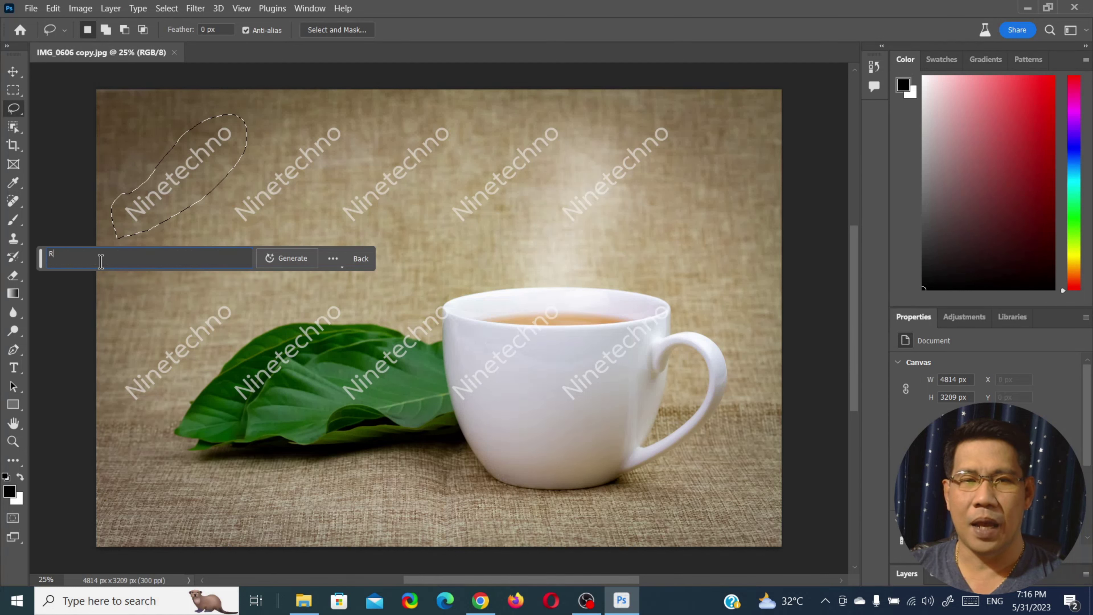
text(emove)
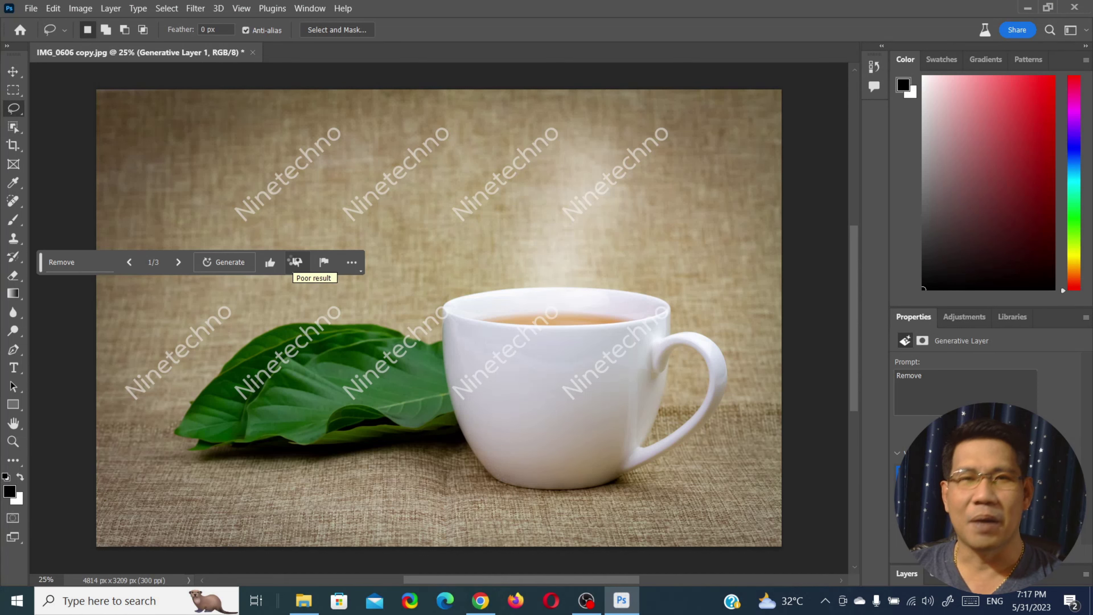
Mark Generative Layer 1's fill for the top-left watermark as a poor result.
click(295, 262)
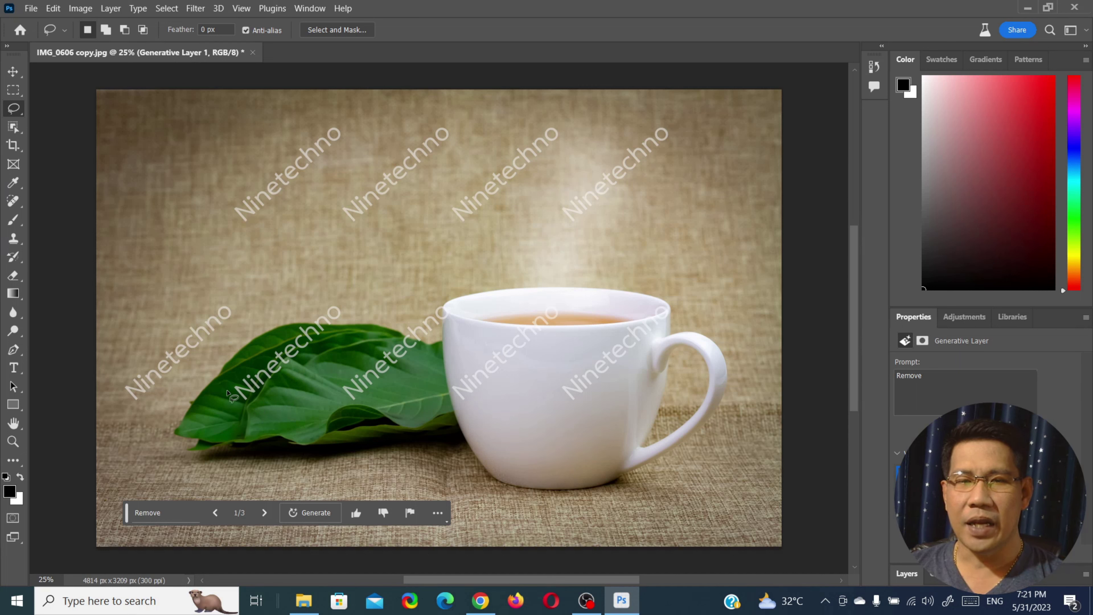
Lasso the Ninetechno watermark on the leaf and generate a fill with the prompt 'Remove'.
click(236, 395)
mouse_move(238, 373)
mouse_down()
mouse_move(317, 366)
mouse_move(236, 398)
mouse_up()
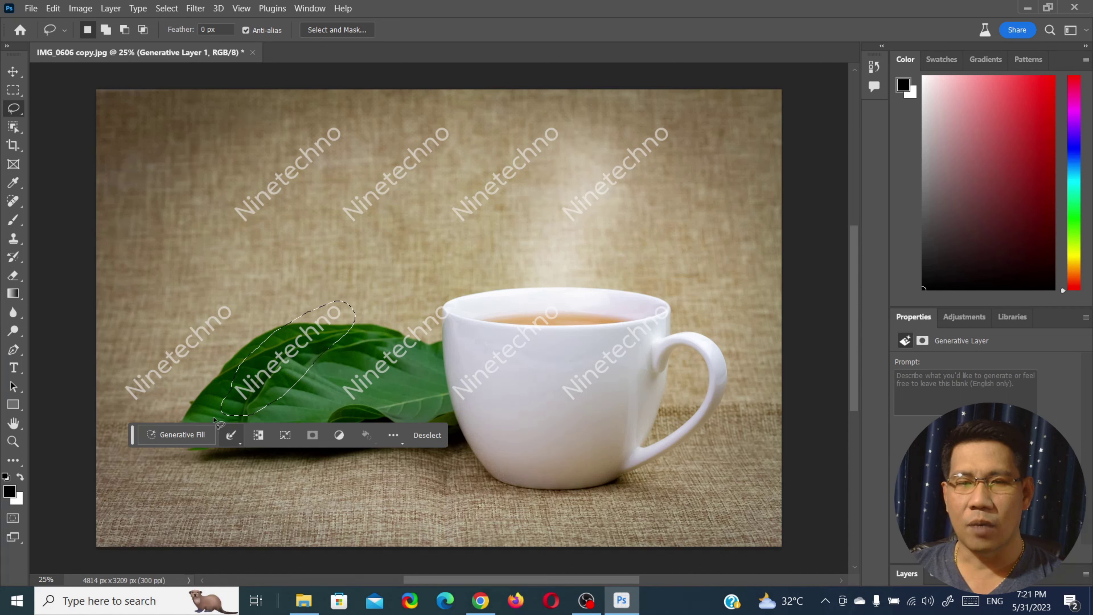
click(178, 441)
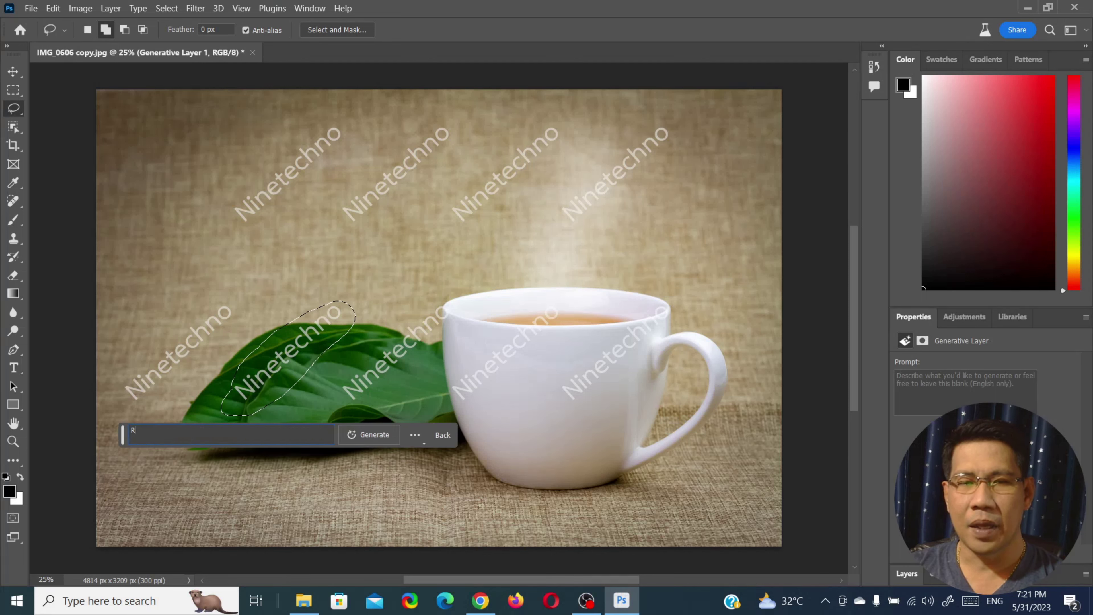
text(Remove)
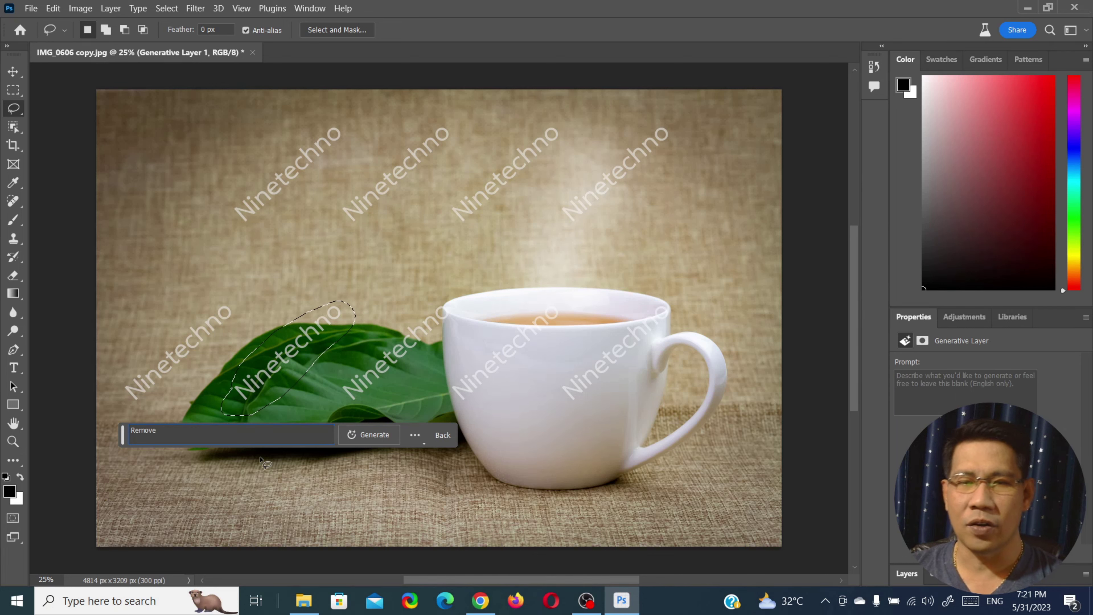
click(383, 437)
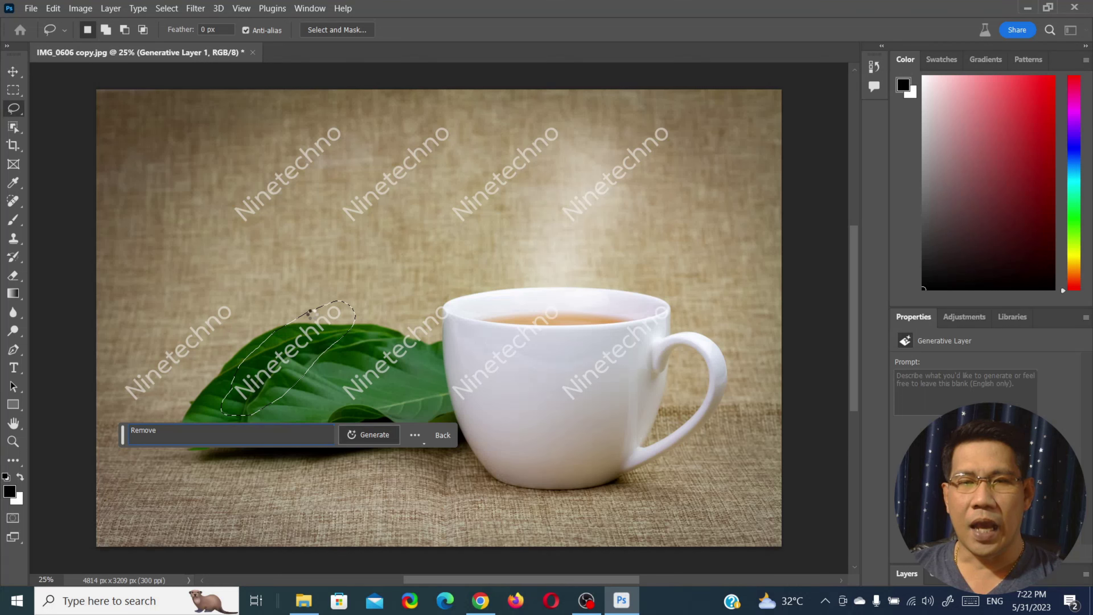
Deselect the leaf area, keeping the fill on Generative Layer 2.
key(ctrl+d)
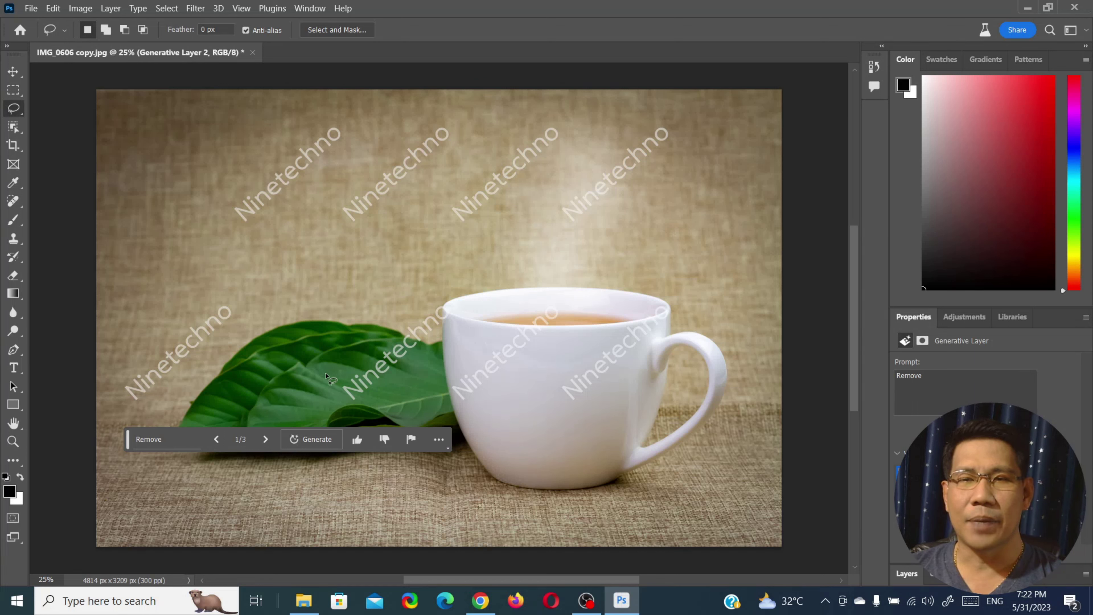
Restore the lasso selection around the leaf watermark and enter 'Remove' as the Generative Fill prompt.
mouse_move(343, 373)
mouse_down()
mouse_move(426, 303)
mouse_move(370, 400)
mouse_move(344, 373)
mouse_up()
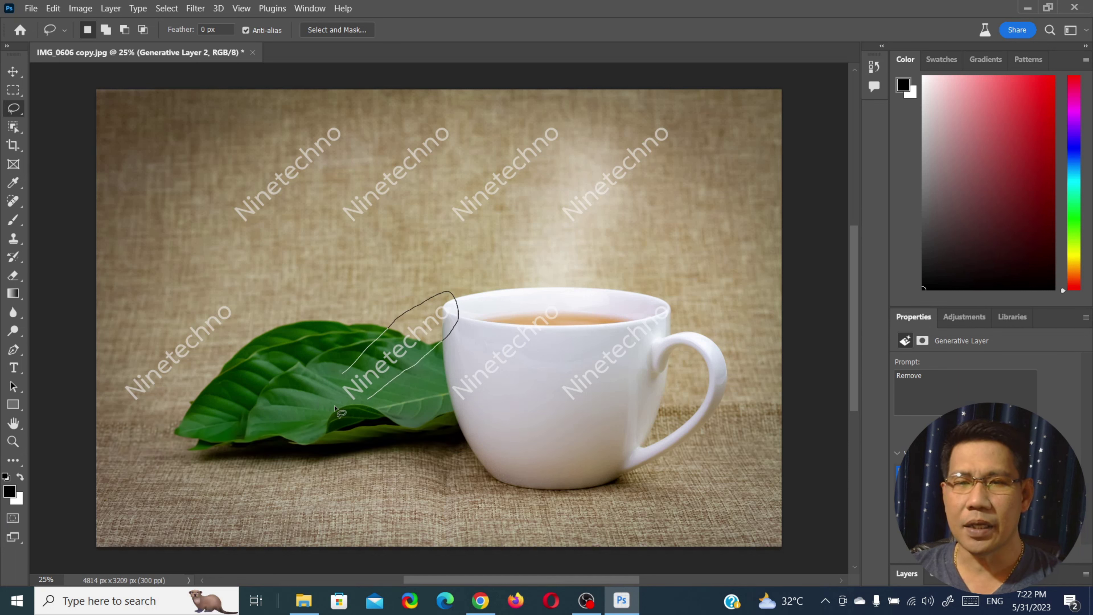
click(251, 392)
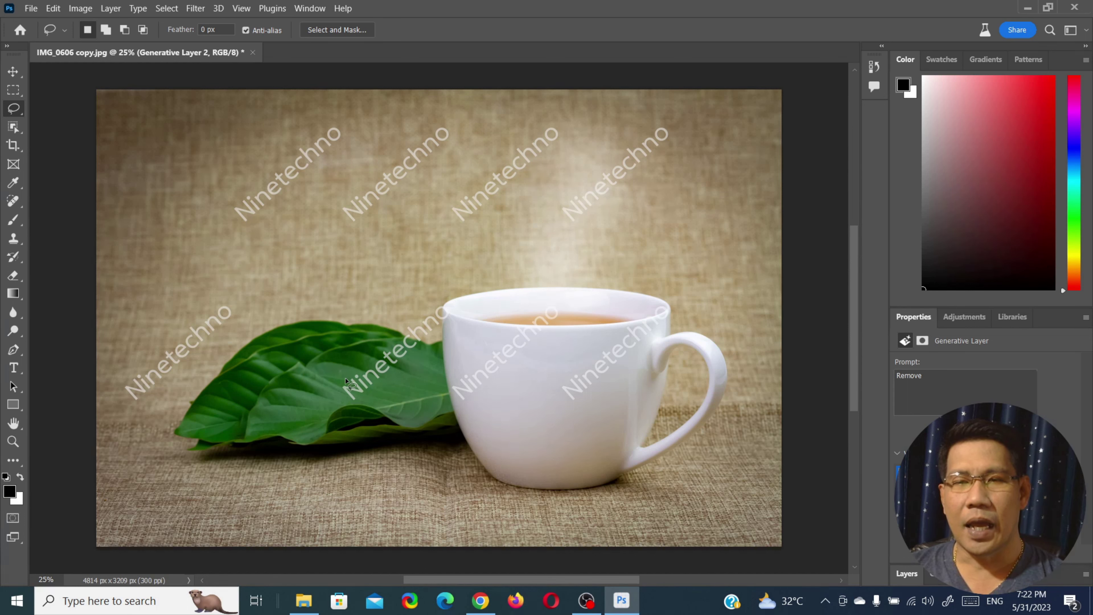
key(ctrl+z)
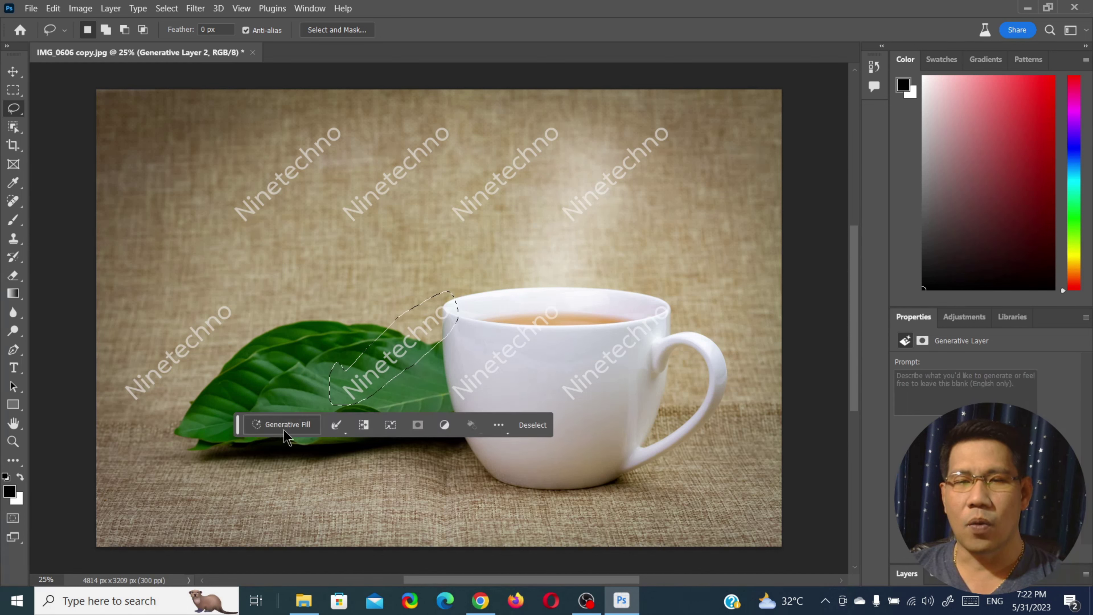
click(285, 430)
text(R)
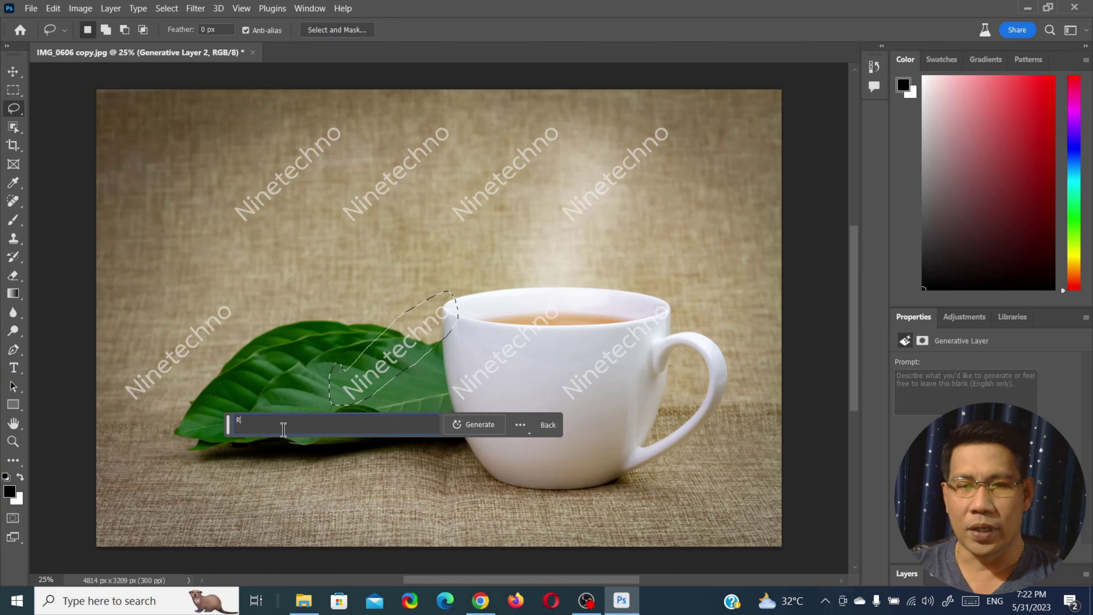
text(emo)
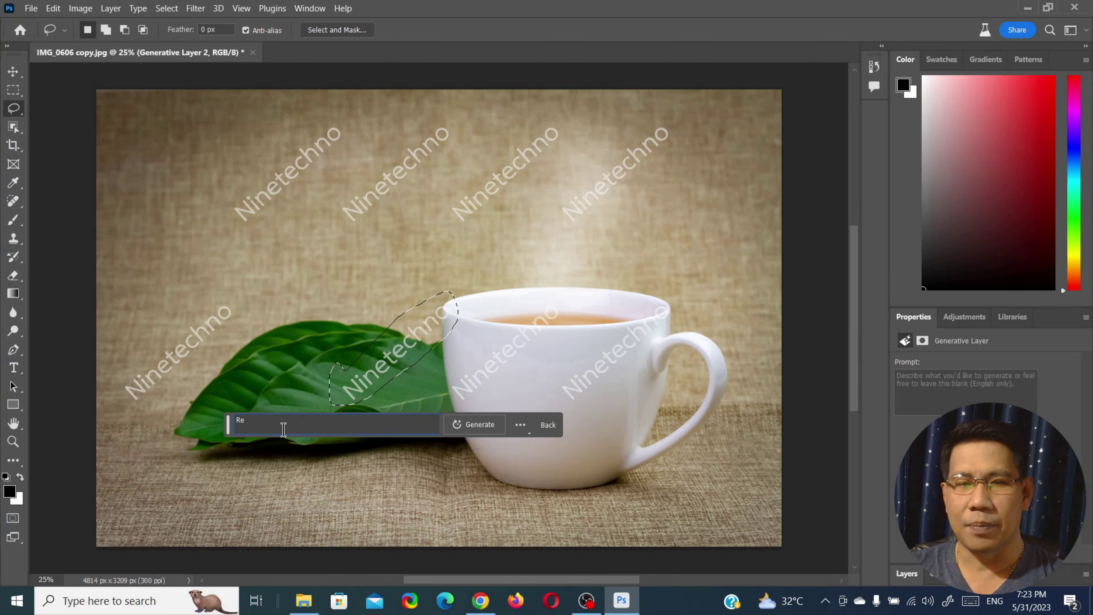
text(ve)
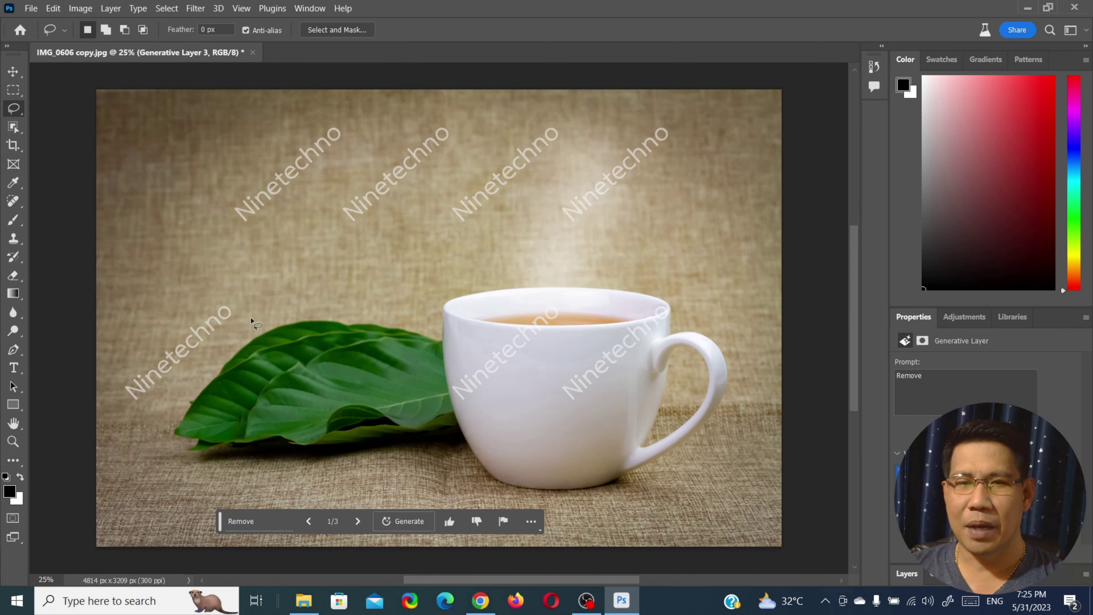
Lasso the watermark left of the leaf.
mouse_move(232, 322)
mouse_down()
mouse_move(123, 373)
mouse_move(129, 347)
mouse_move(222, 300)
mouse_move(235, 323)
mouse_up()
click(288, 319)
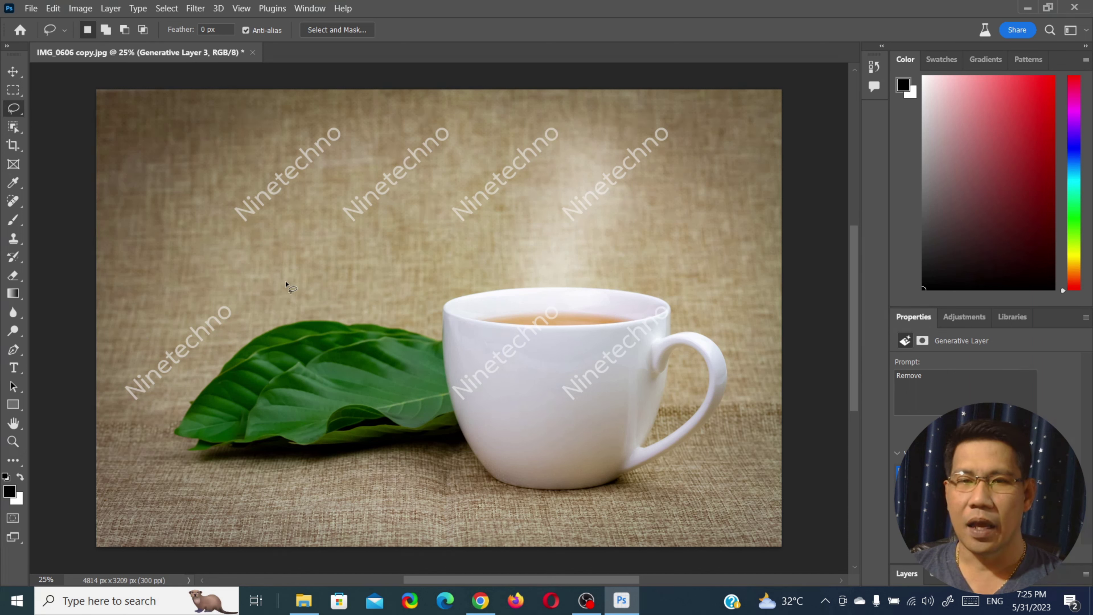
key(ctrl+z)
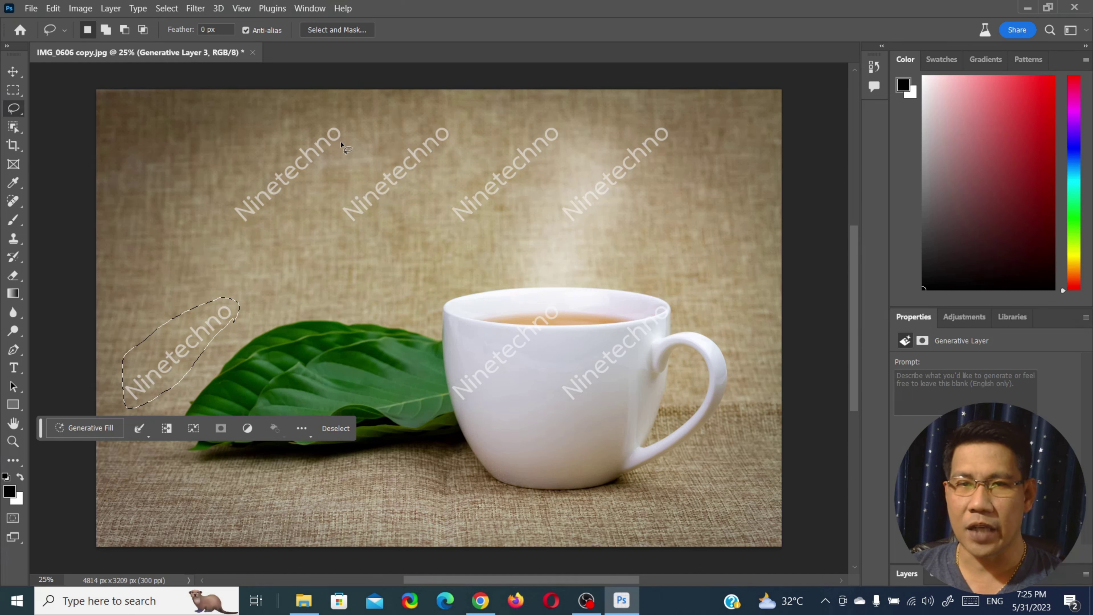
Add loops around the first three top watermarks to the selection.
mouse_move(340, 142)
mouse_down()
mouse_move(270, 227)
mouse_move(327, 122)
mouse_up()
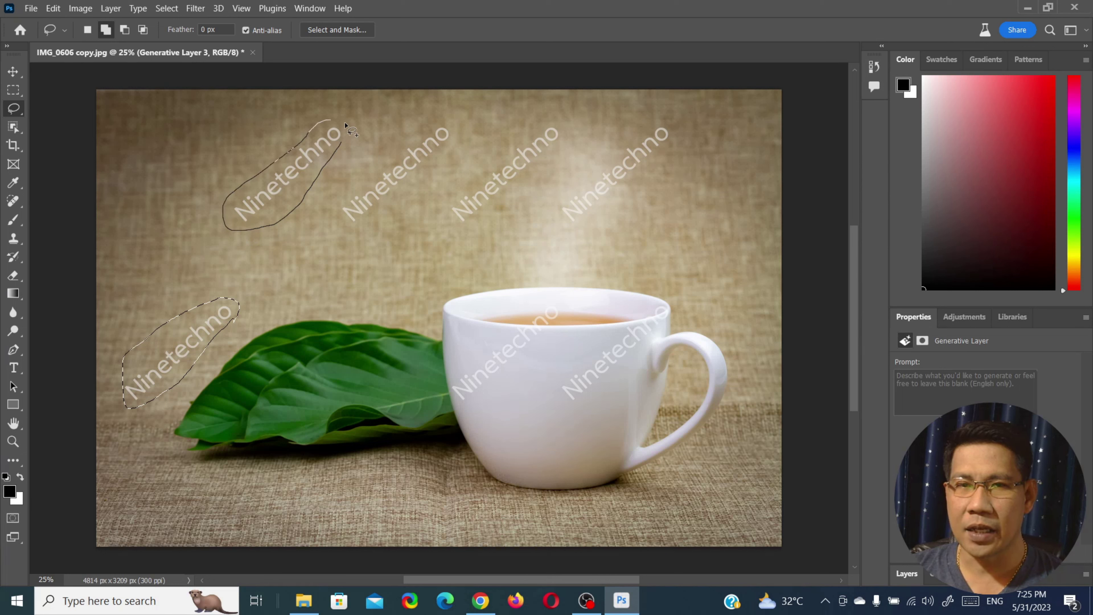
drag(327, 121, 345, 149)
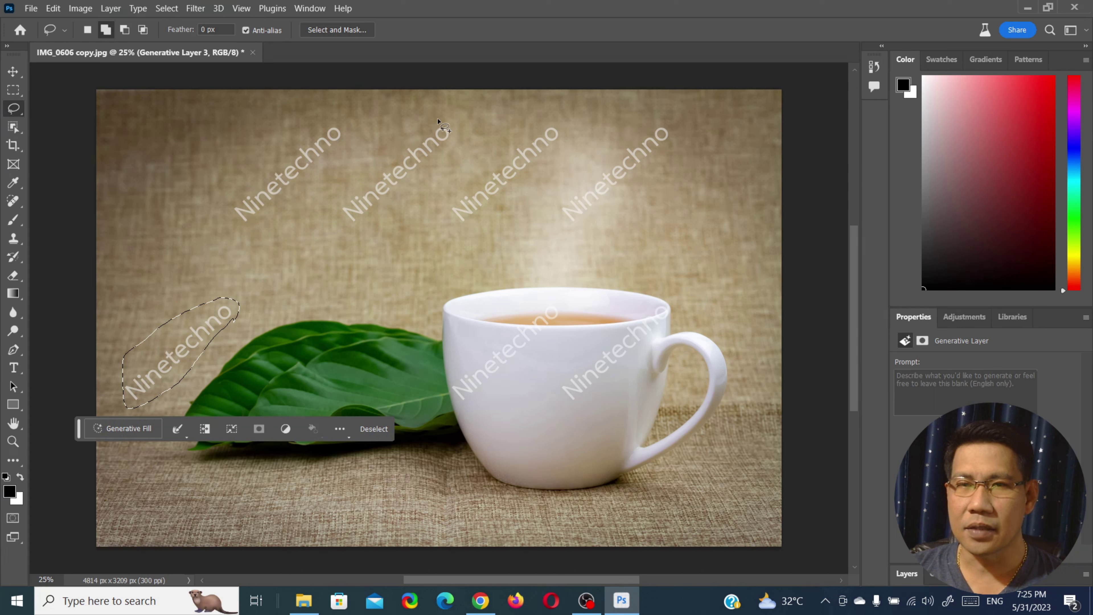
mouse_move(435, 171)
mouse_down()
mouse_move(400, 209)
mouse_move(347, 192)
mouse_up()
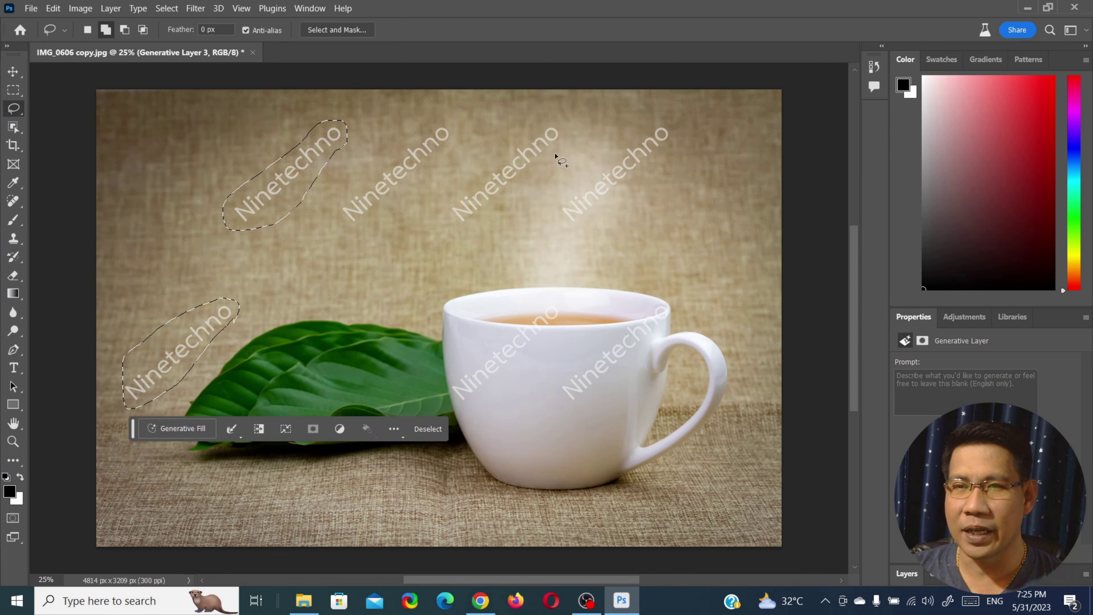
drag(482, 159, 497, 163)
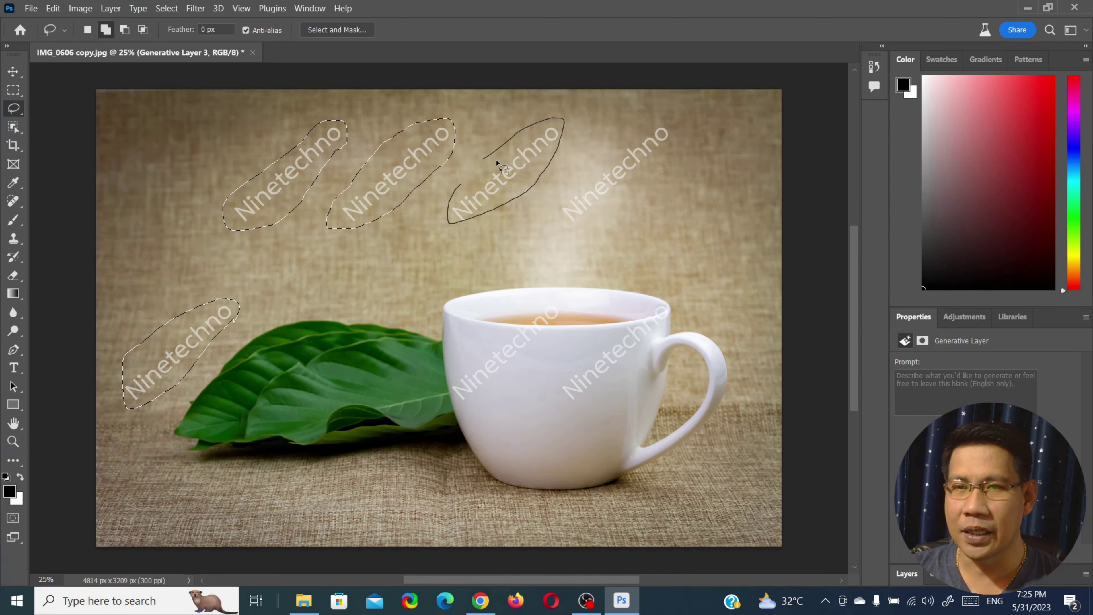
drag(497, 163, 534, 141)
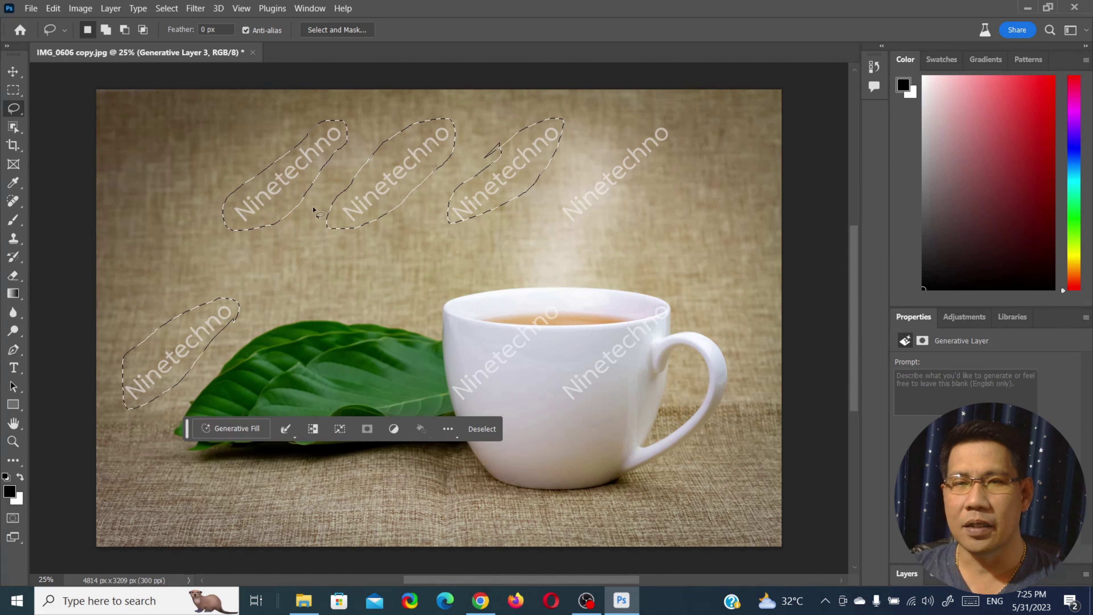
Start a Generative Fill on the four selected watermarks with the prompt 'Remove'.
click(236, 429)
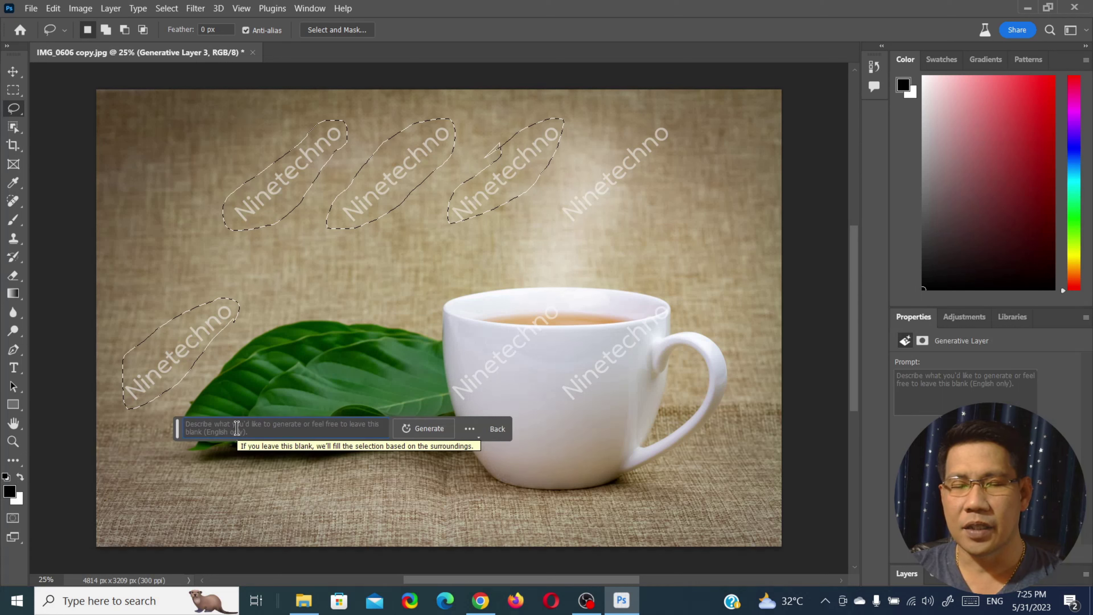
text(R)
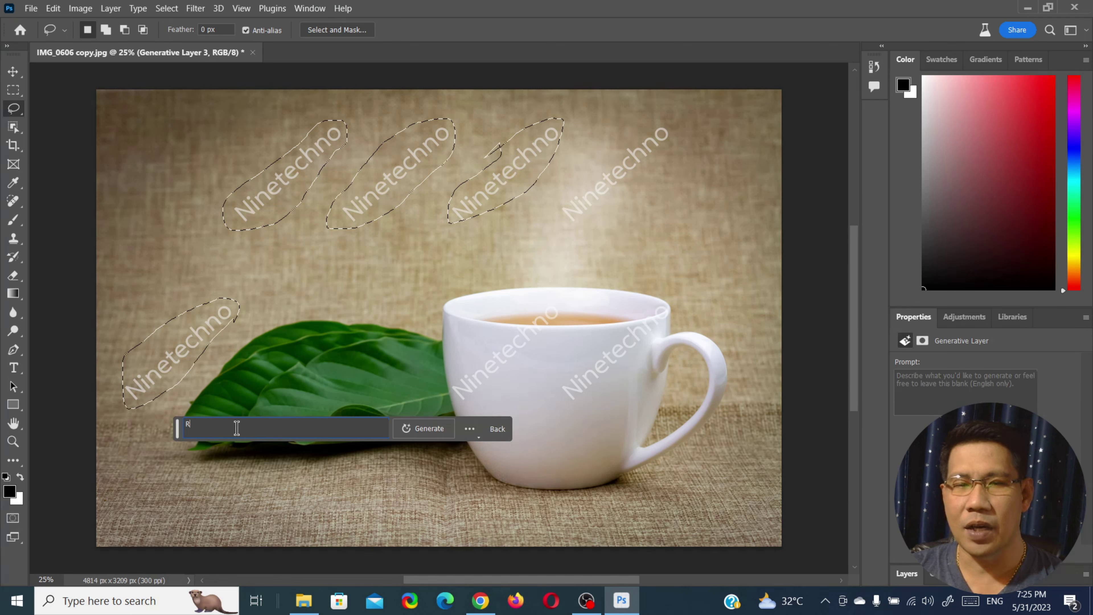
text(emove)
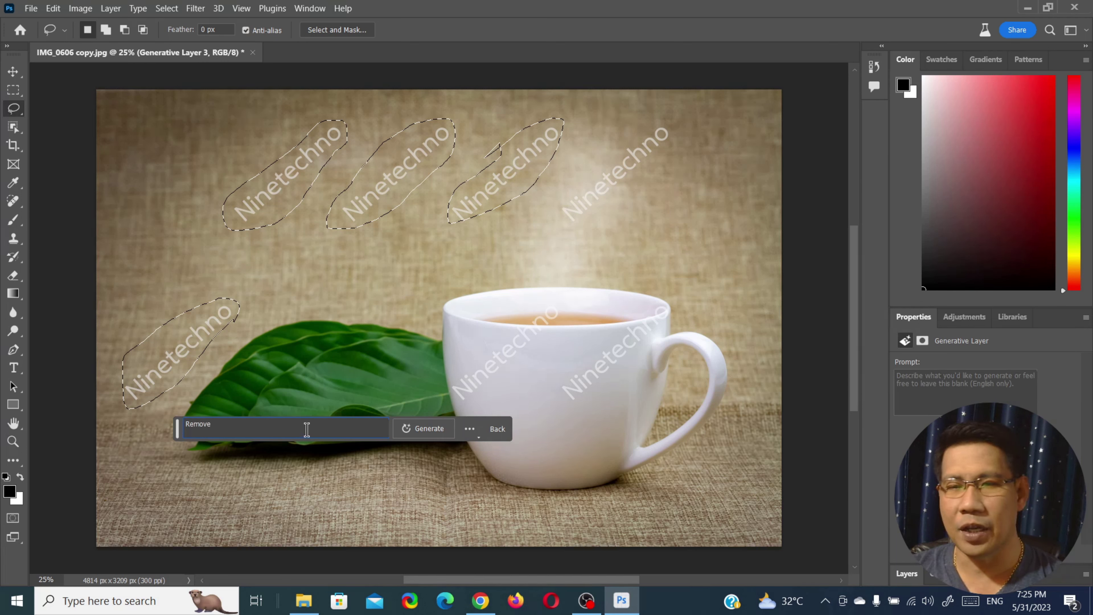